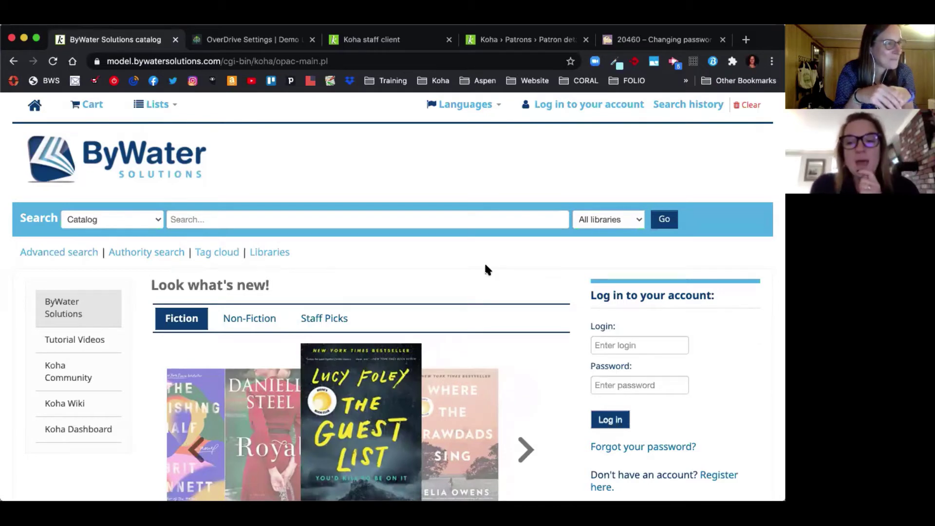
Step: Make two OPAC login attempts with the patron's username and a wrong password
{"action": "left_click", "coordinate": [615, 347]}
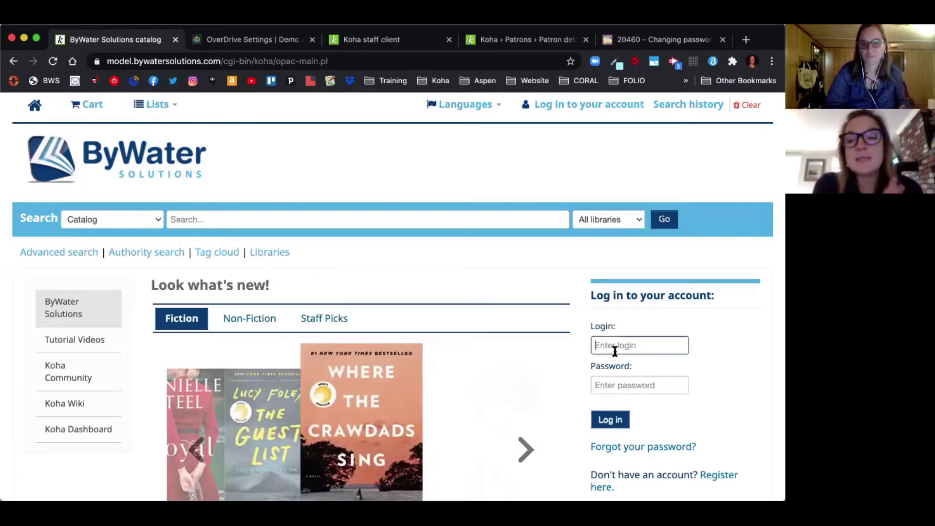
{"action": "type", "text": "missy"}
{"action": "key", "text": "Tab"}
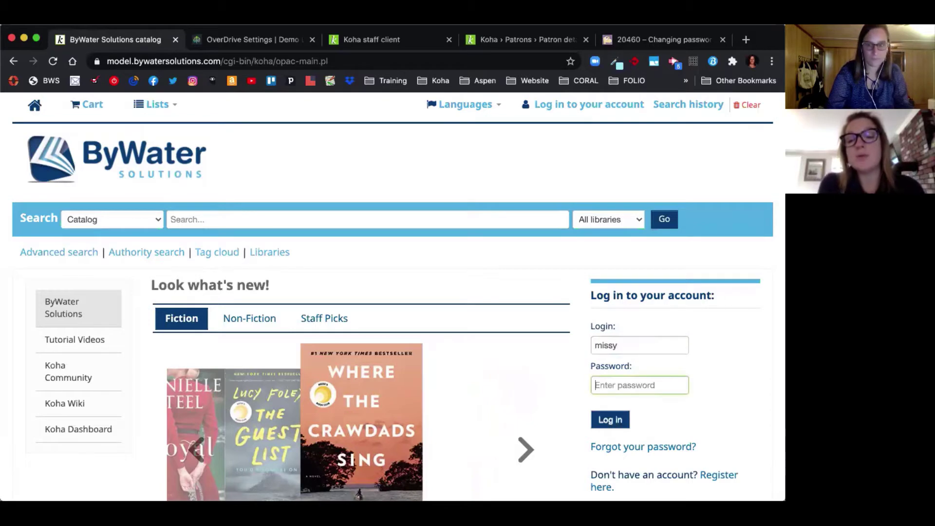
{"action": "type", "text": "mis"}
{"action": "key", "text": "Return"}
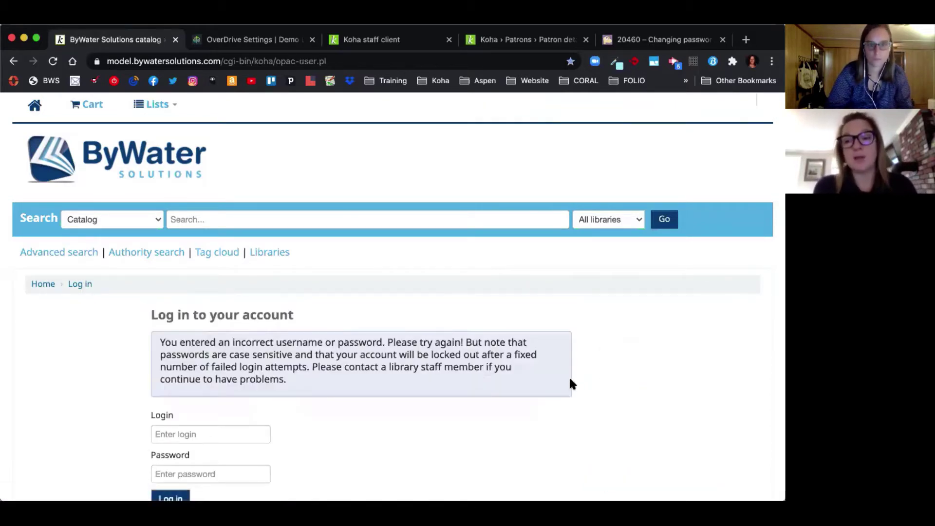
{"action": "scroll", "coordinate": [571, 384], "scroll_direction": "down", "scroll_amount": 2}
{"action": "left_click", "coordinate": [181, 354]}
{"action": "type", "text": "mi"}
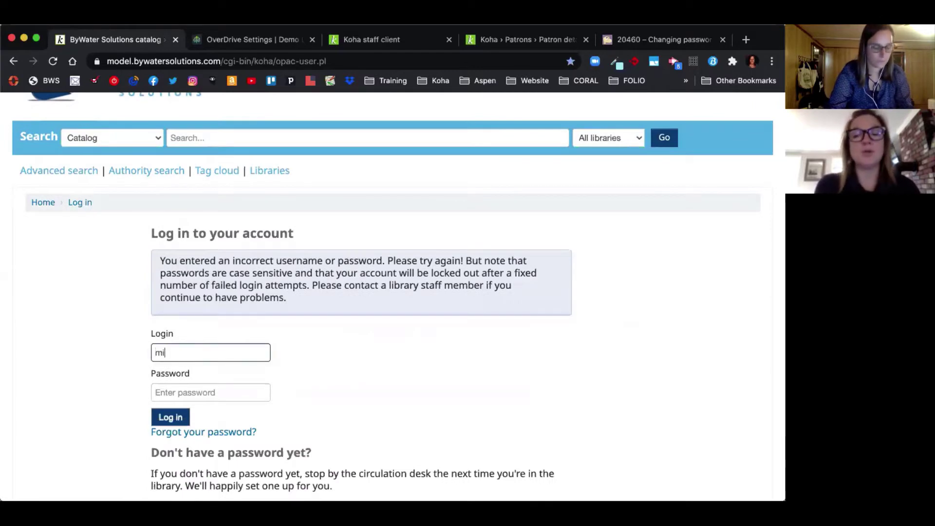
{"action": "type", "text": "ssy"}
{"action": "key", "text": "Tab"}
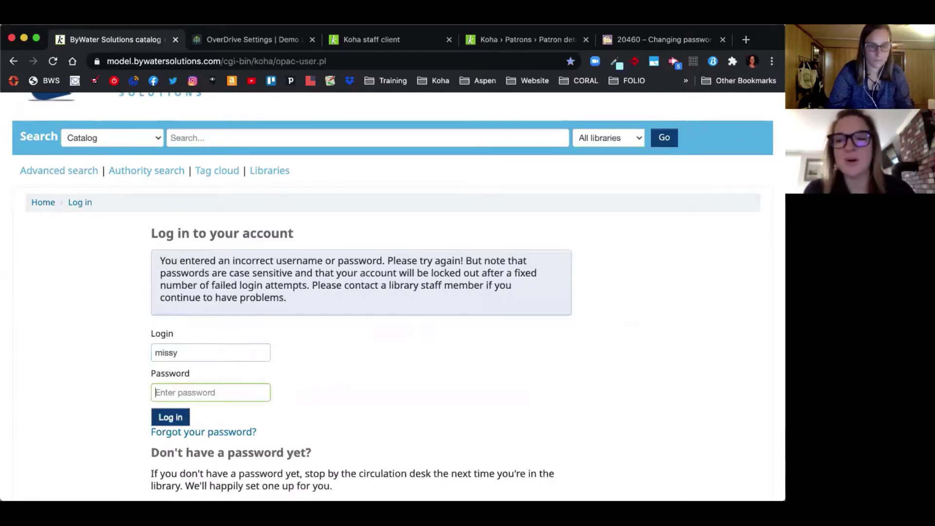
{"action": "type", "text": "•••"}
{"action": "key", "text": "Return"}
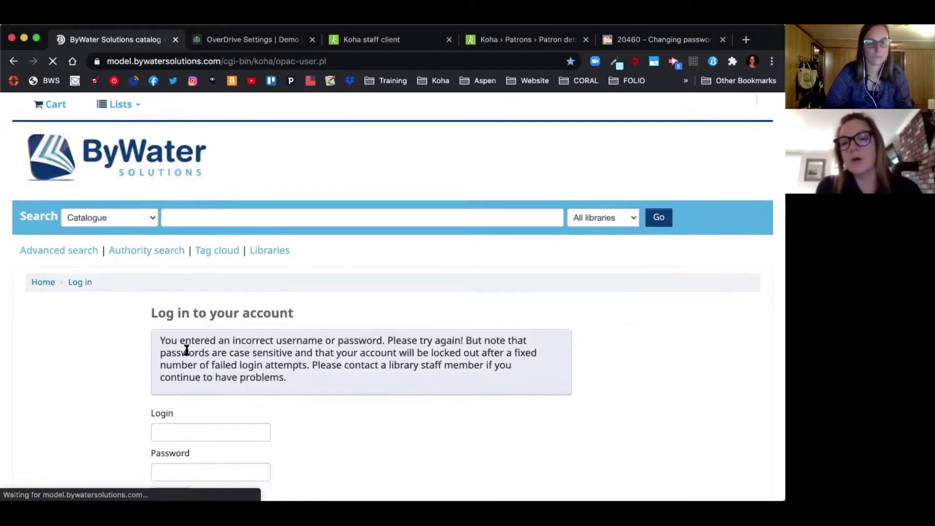
{"action": "scroll", "coordinate": [182, 432], "scroll_direction": "down", "scroll_amount": 5}
Step: Fail two more logins with the wrong password until the incorrect username or password message appears
{"action": "left_click", "coordinate": [181, 299]}
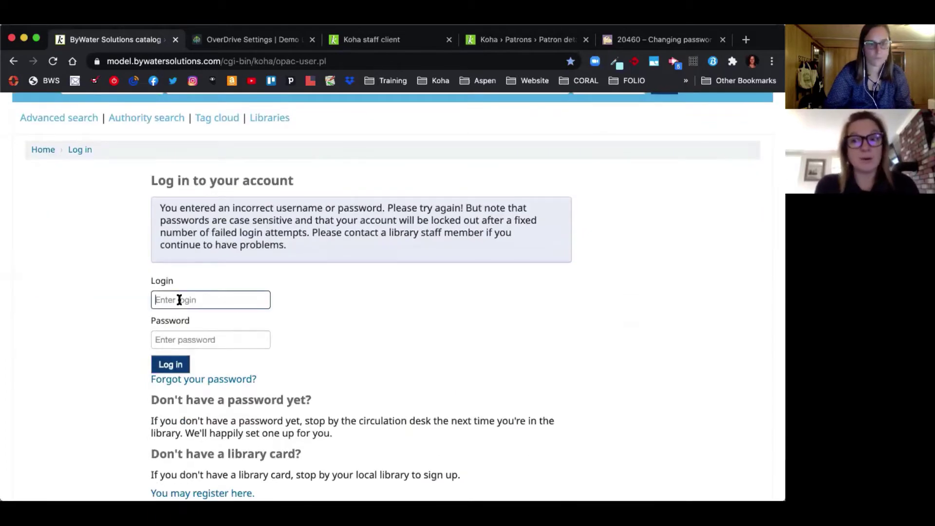
{"action": "type", "text": "missy"}
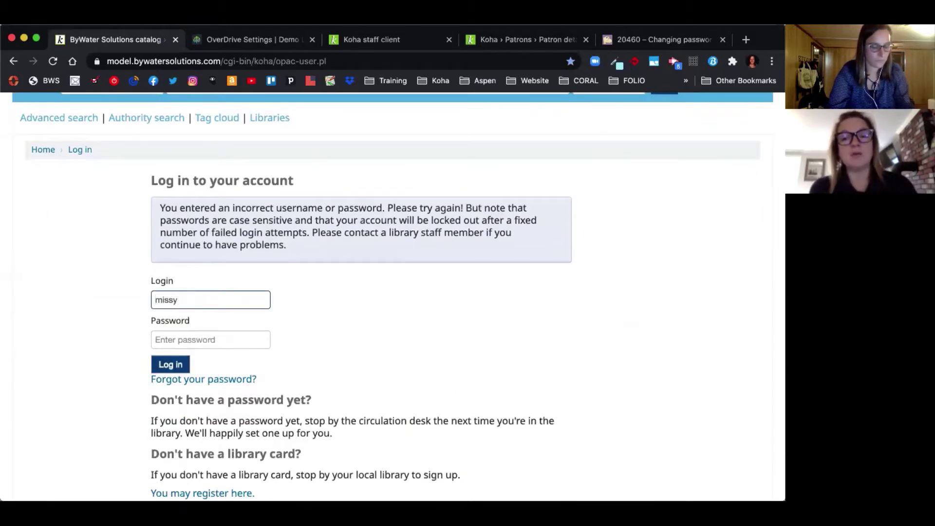
{"action": "key", "text": "Tab"}
{"action": "type", "text": "•••"}
{"action": "key", "text": "Return"}
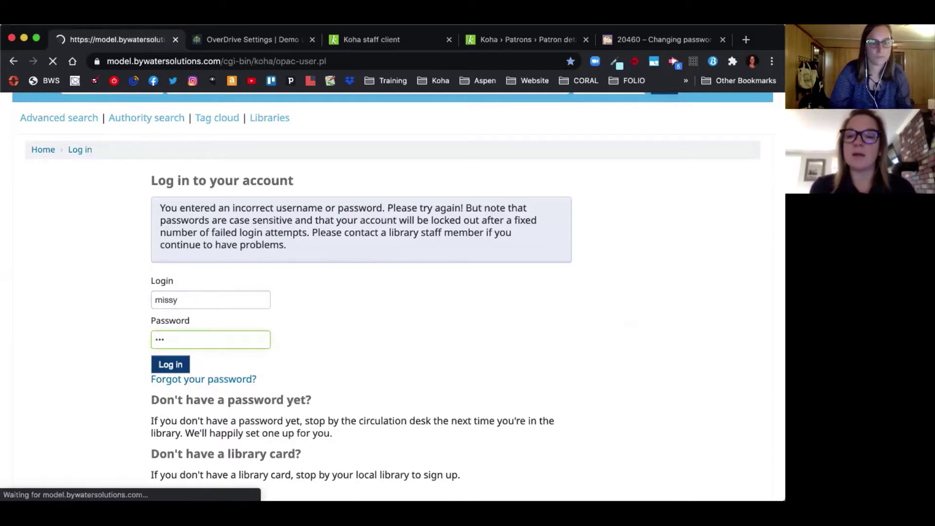
{"action": "scroll", "coordinate": [299, 294], "scroll_direction": "down", "scroll_amount": 3}
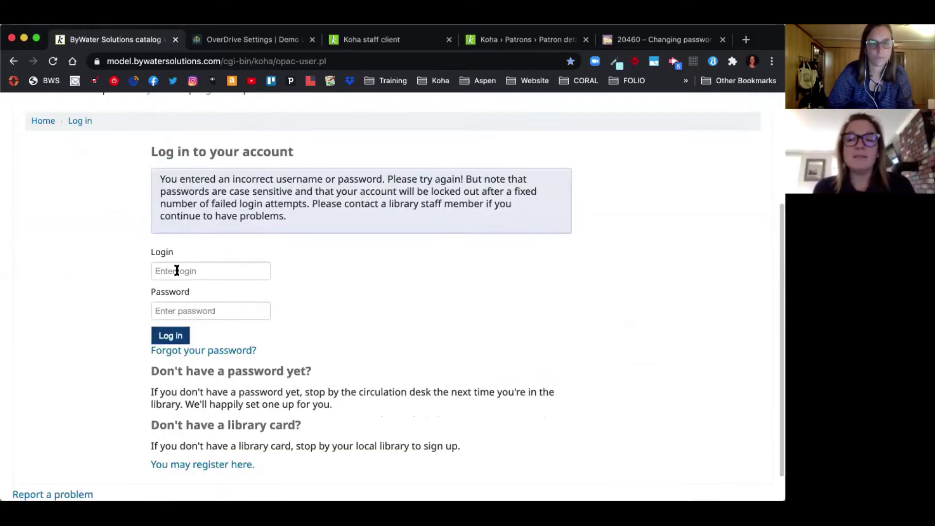
{"action": "left_click", "coordinate": [176, 271]}
{"action": "type", "text": "missy"}
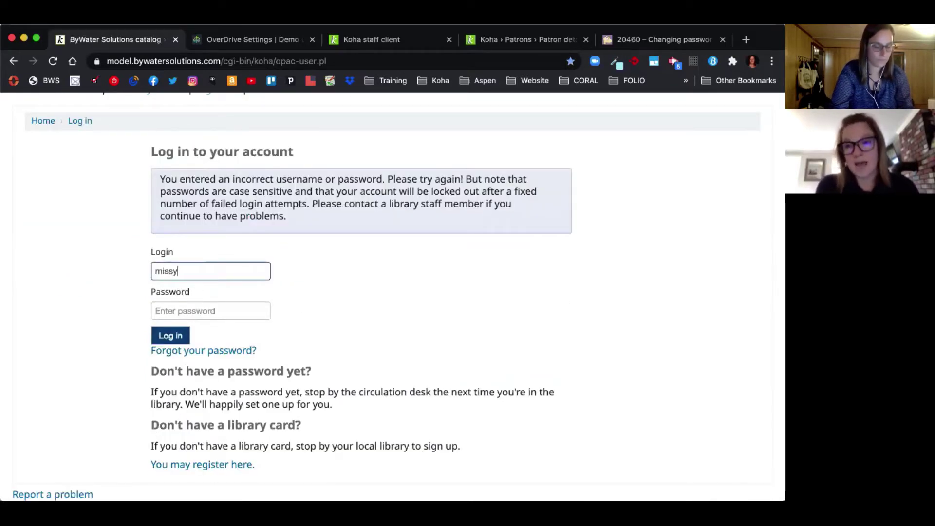
{"action": "key", "text": "Tab"}
{"action": "type", "text": "•••"}
{"action": "key", "text": "Return"}
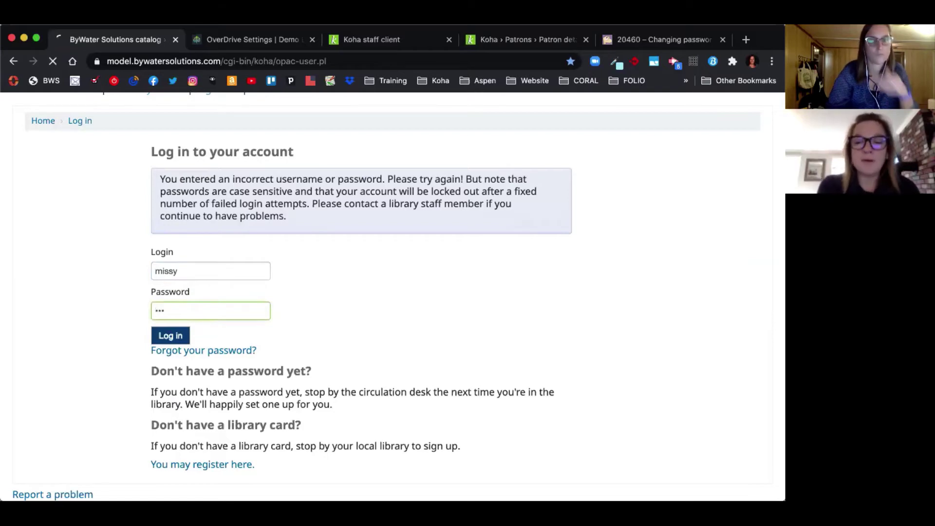
{"action": "scroll", "coordinate": [385, 354], "scroll_direction": "down", "scroll_amount": 3}
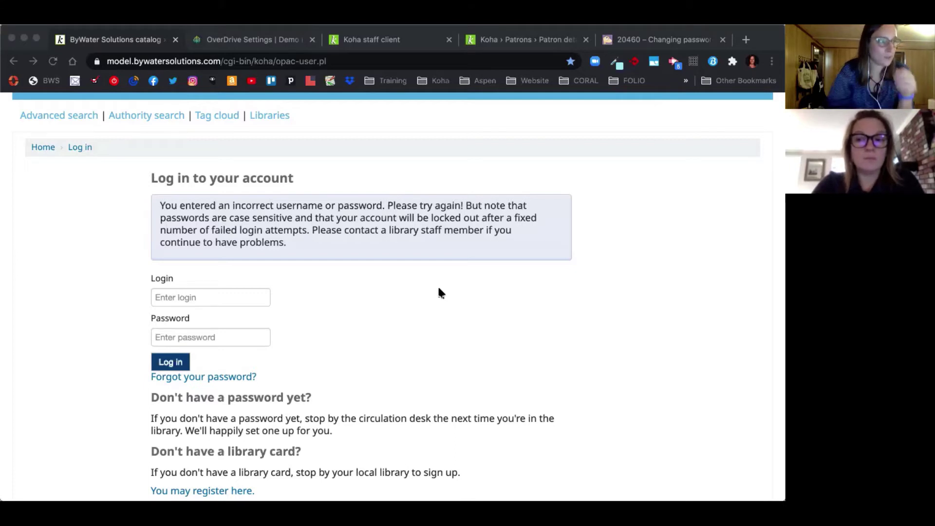
Step: Open the 'Forgot your password?' recovery form, focus its Login field, then switch to the staff client
{"action": "left_click", "coordinate": [222, 378]}
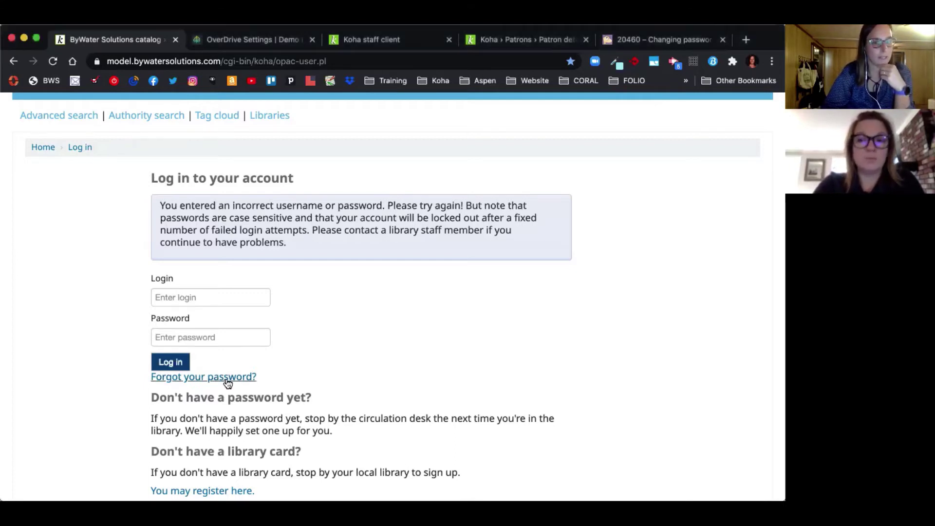
{"action": "left_click", "coordinate": [223, 369]}
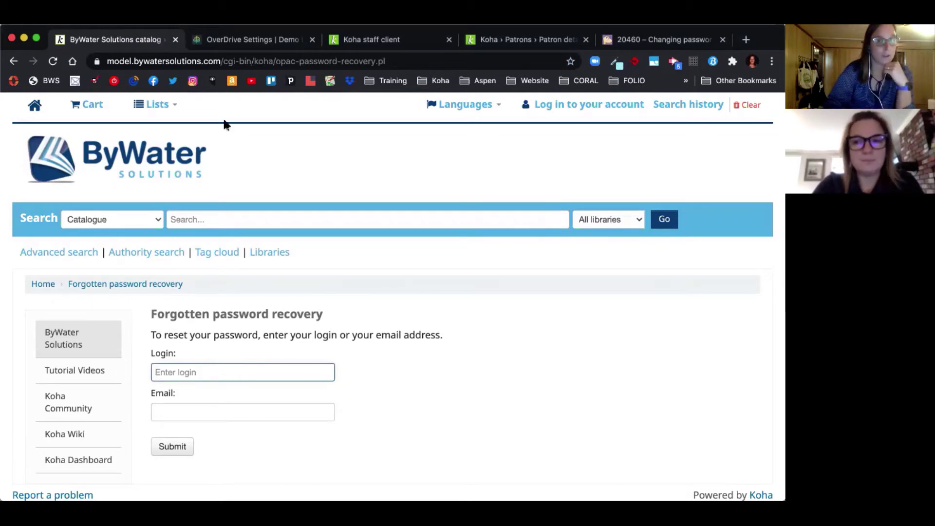
{"action": "left_click", "coordinate": [385, 42]}
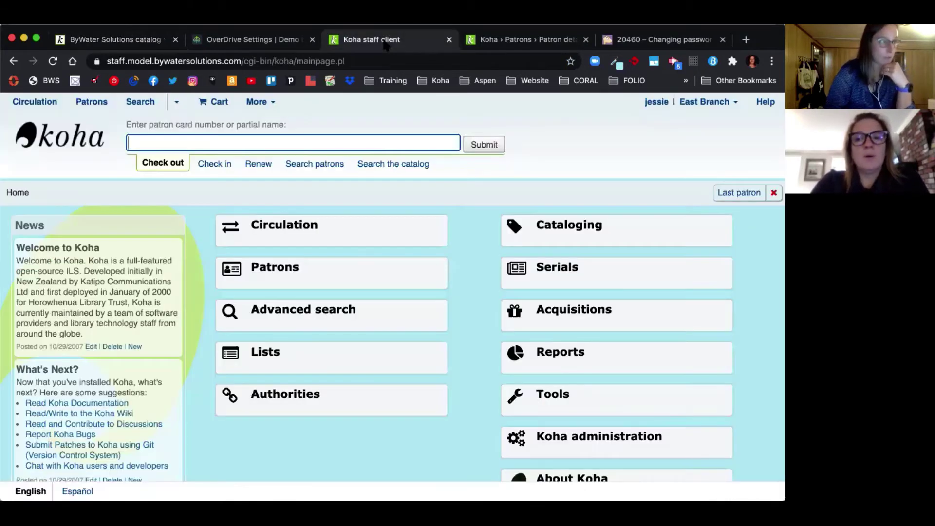
Step: Search Koha administration preferences for 'failedlogin', showing FailedLoginAttempts blocks accounts after 3 failures
{"action": "scroll", "coordinate": [618, 168], "scroll_direction": "down", "scroll_amount": 3}
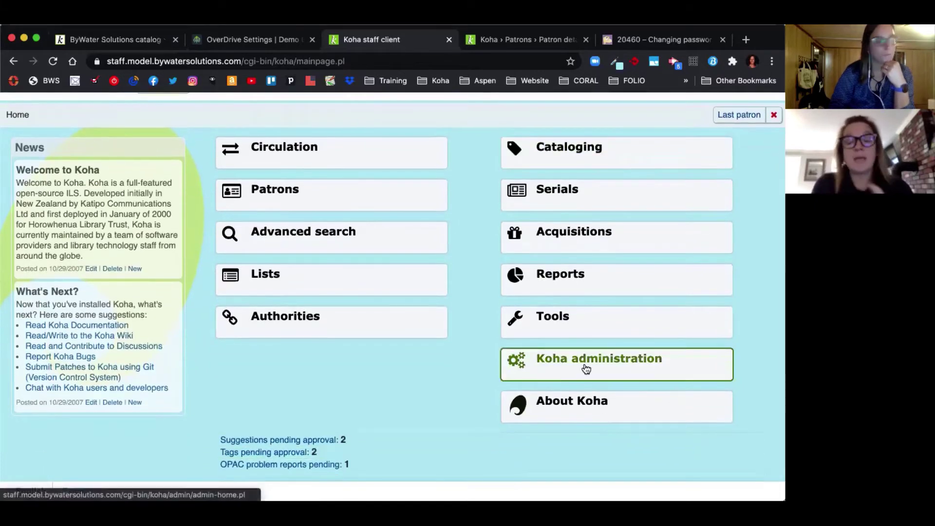
{"action": "scroll", "coordinate": [587, 369], "scroll_direction": "down", "scroll_amount": 1}
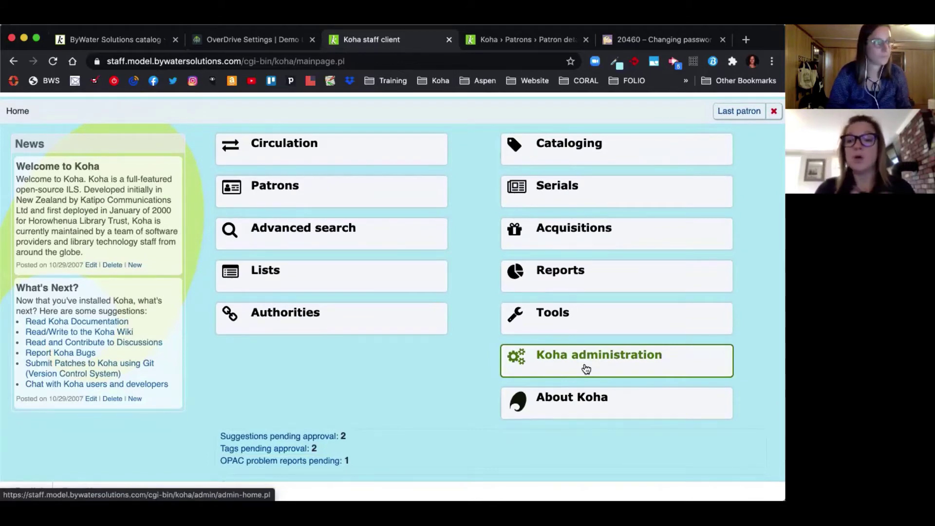
{"action": "left_click", "coordinate": [586, 369]}
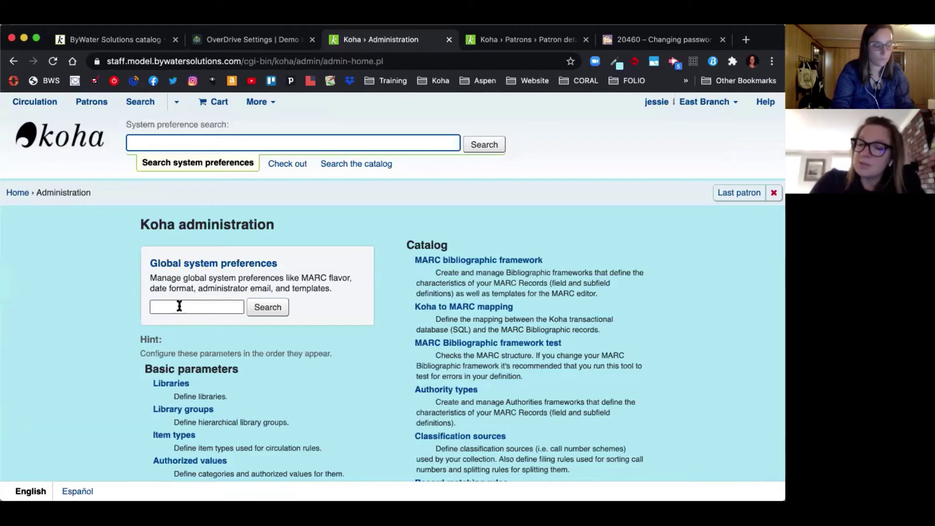
{"action": "type", "text": "failed"}
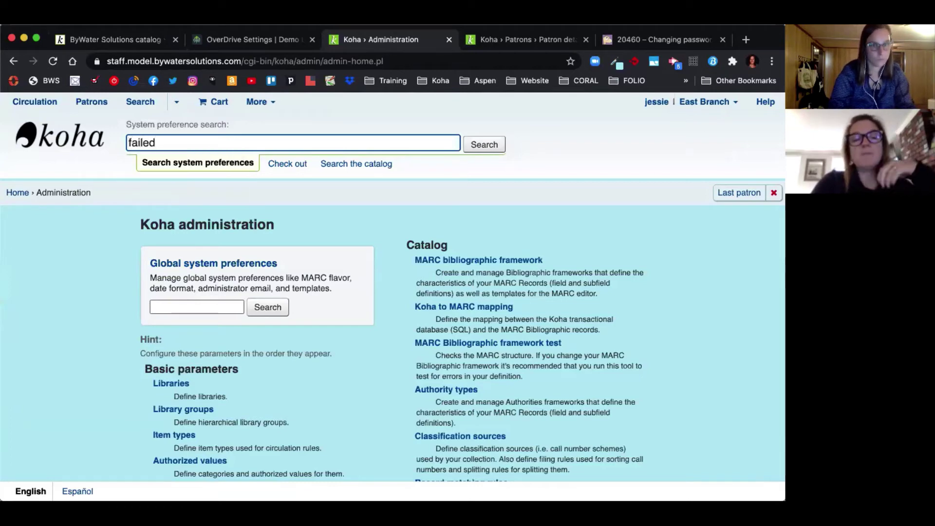
{"action": "type", "text": "login"}
{"action": "key", "text": "Return"}
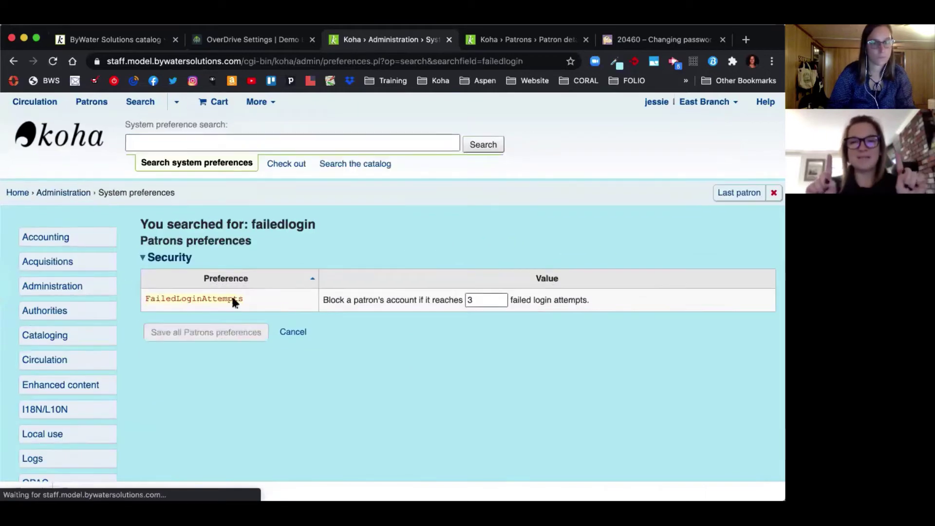
{"action": "left_click_drag", "start_coordinate": [233, 299], "coordinate": [152, 300]}
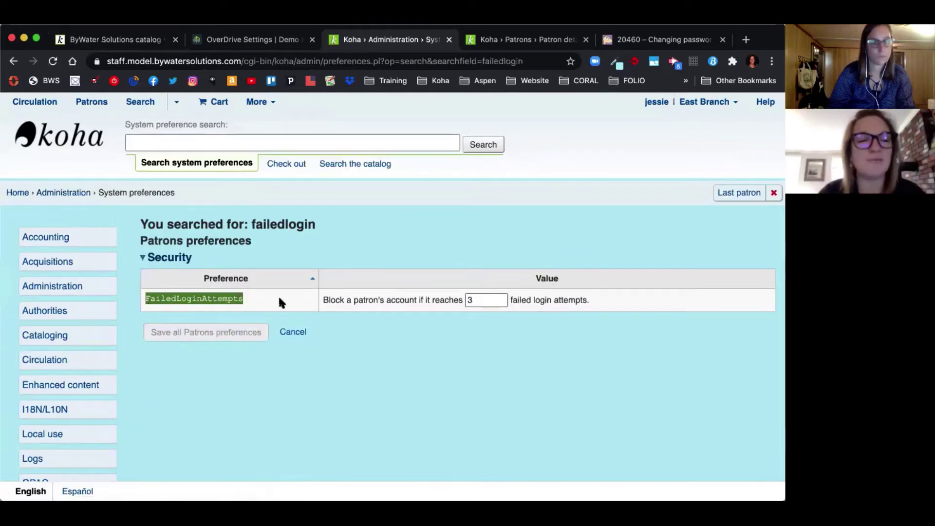
{"action": "left_click_drag", "start_coordinate": [325, 302], "coordinate": [471, 310]}
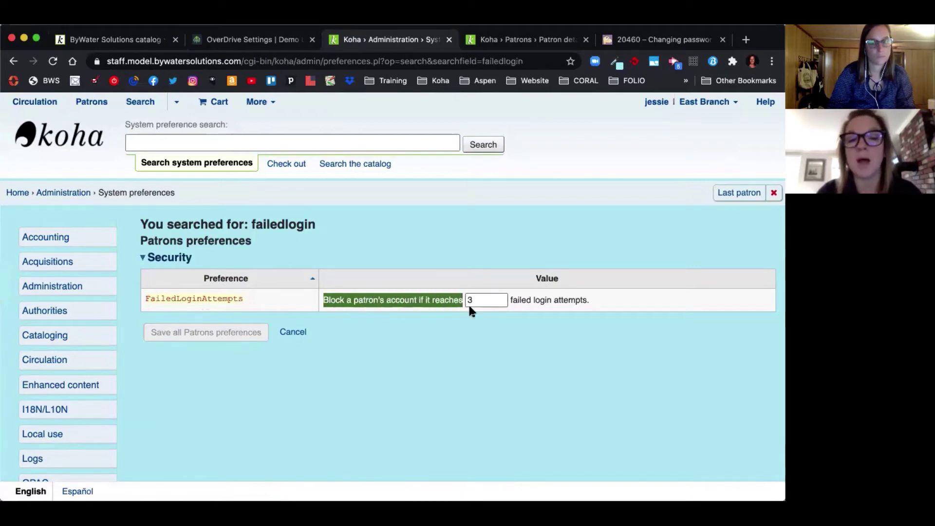
Step: Find OpacResetPassword via an 'opacreset' search, keep it 'allowed', and return to Koha administration
{"action": "left_click", "coordinate": [166, 143]}
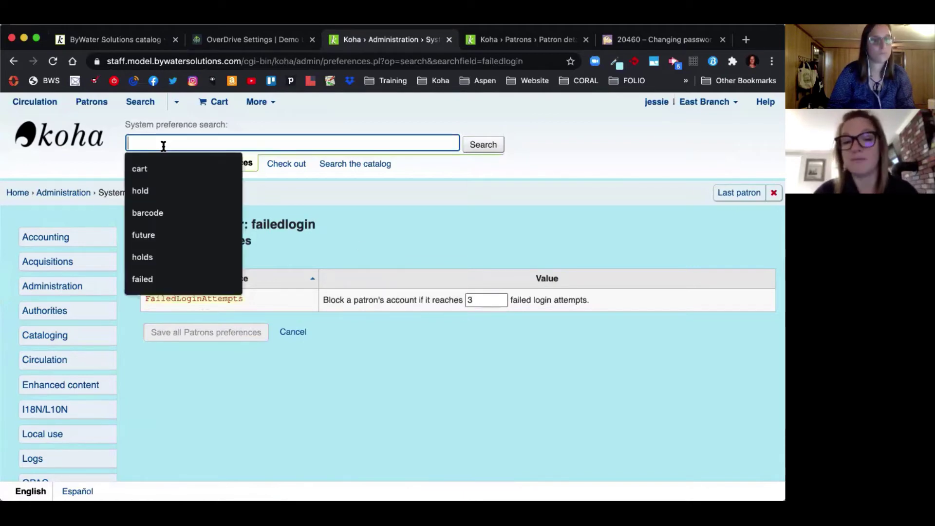
{"action": "type", "text": "opacreset"}
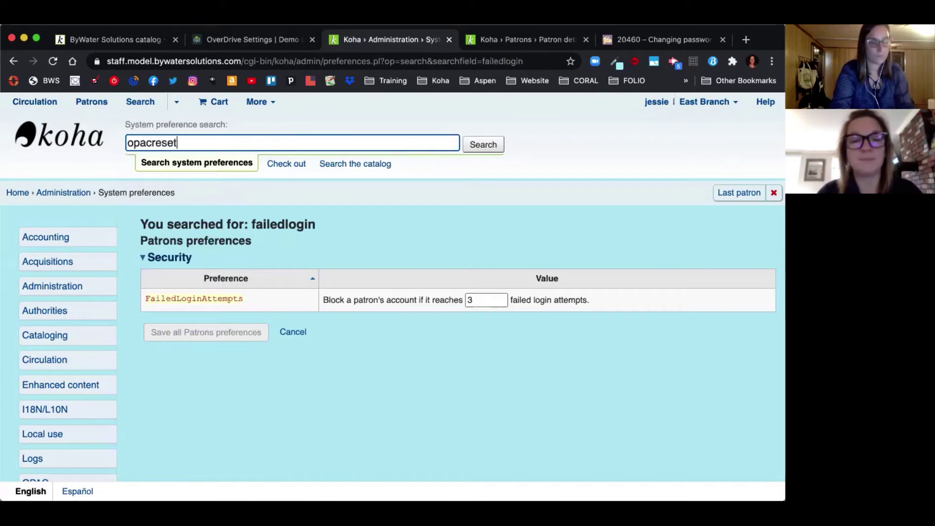
{"action": "key", "text": "Return"}
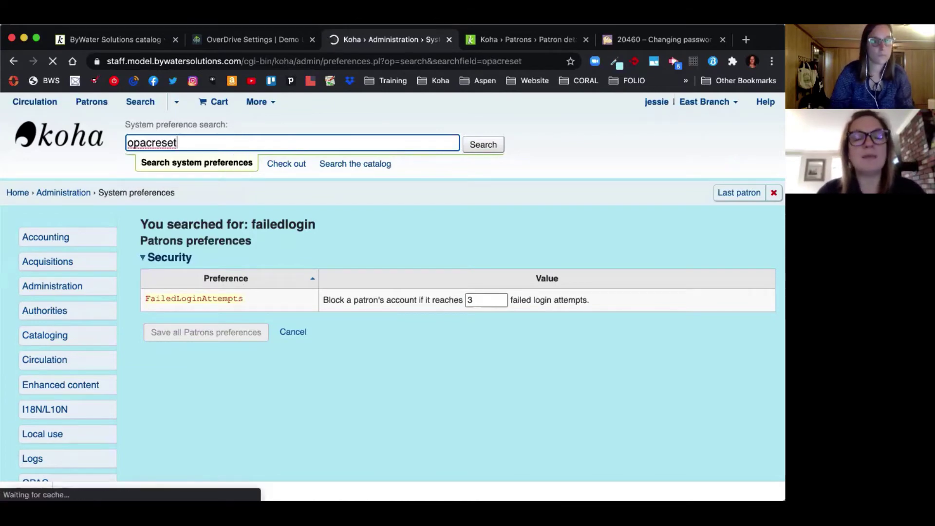
{"action": "left_click_drag", "start_coordinate": [140, 299], "coordinate": [247, 304]}
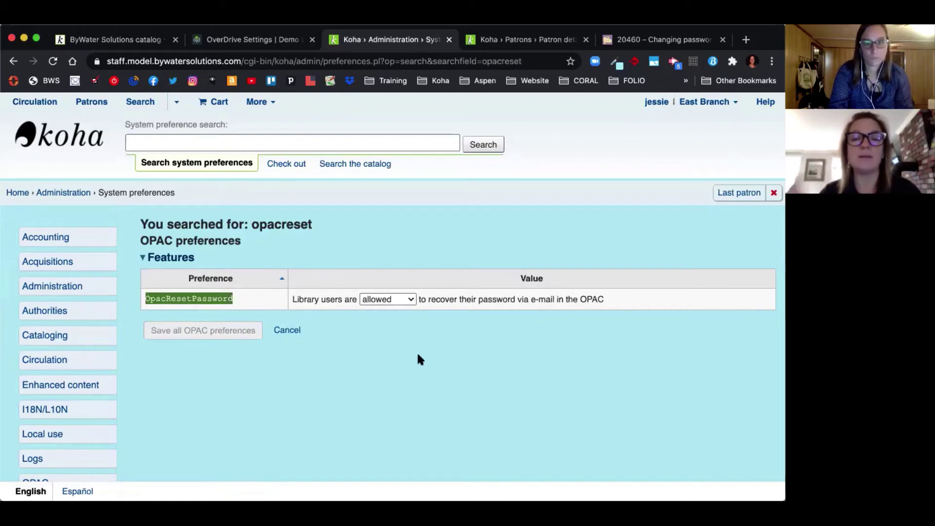
{"action": "left_click", "coordinate": [387, 298]}
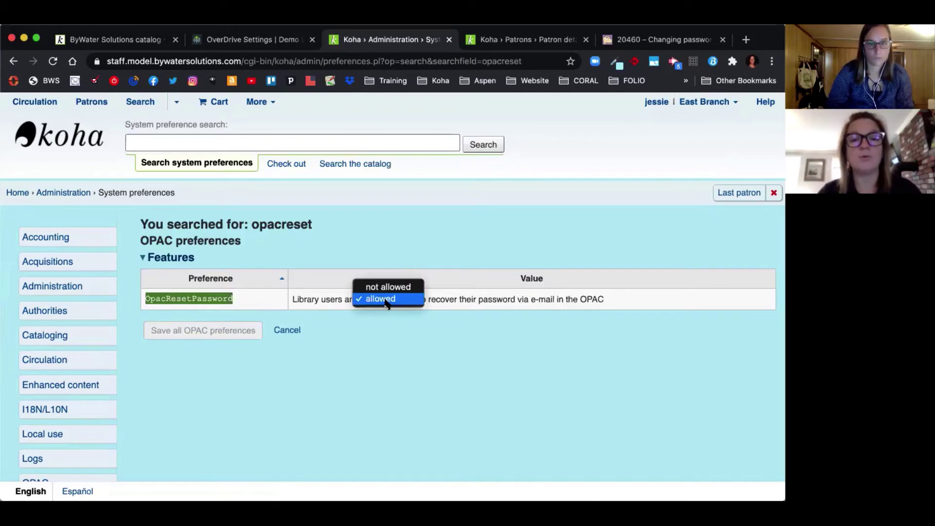
{"action": "left_click", "coordinate": [387, 299]}
{"action": "left_click", "coordinate": [405, 368]}
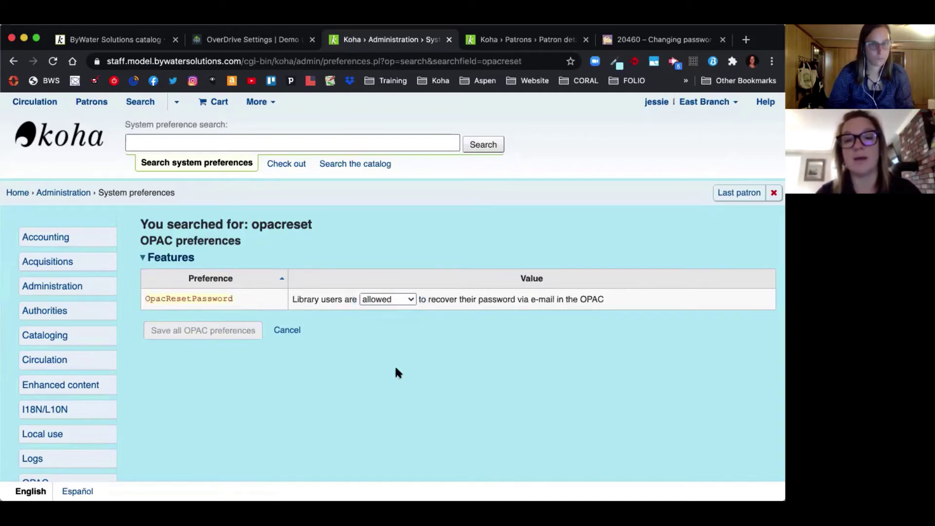
{"action": "left_click", "coordinate": [62, 194]}
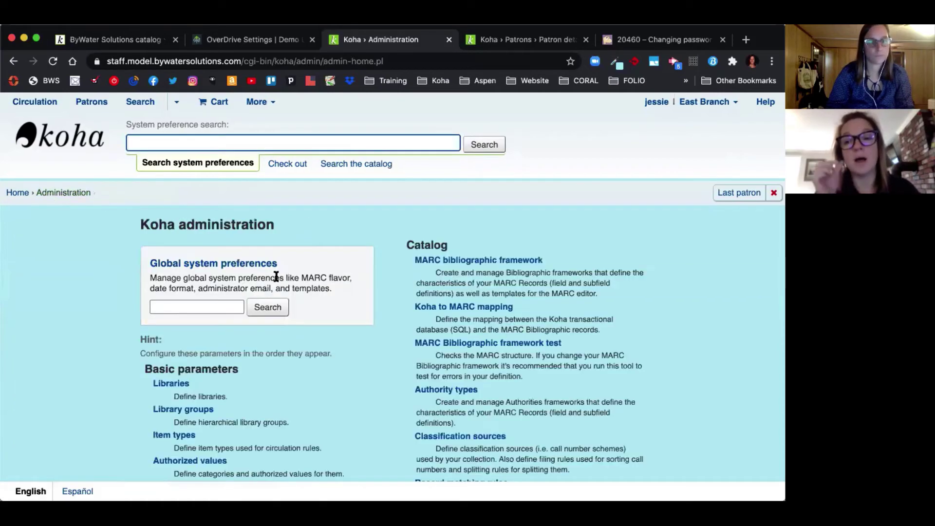
{"action": "scroll", "coordinate": [361, 313], "scroll_direction": "down", "scroll_amount": 3}
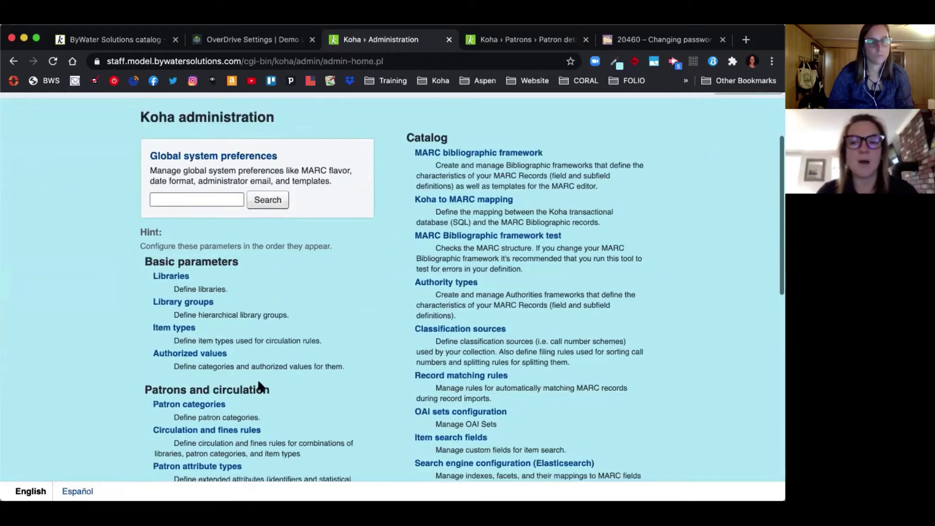
Step: Edit the Youth (CH) patron category, leaving 'Password reset in OPAC' on 'Follow system preference'
{"action": "left_click", "coordinate": [201, 405]}
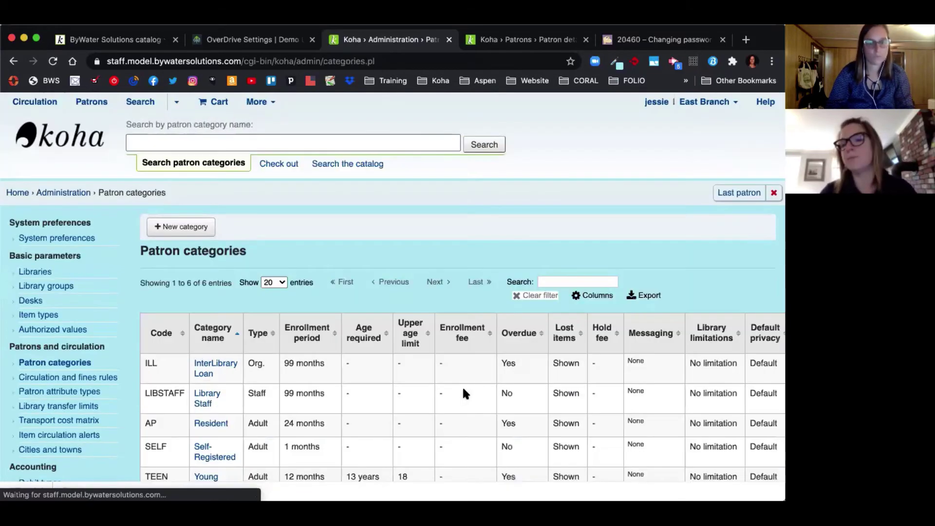
{"action": "scroll", "coordinate": [466, 383], "scroll_direction": "down", "scroll_amount": 3}
{"action": "scroll", "coordinate": [465, 383], "scroll_direction": "right", "scroll_amount": 2}
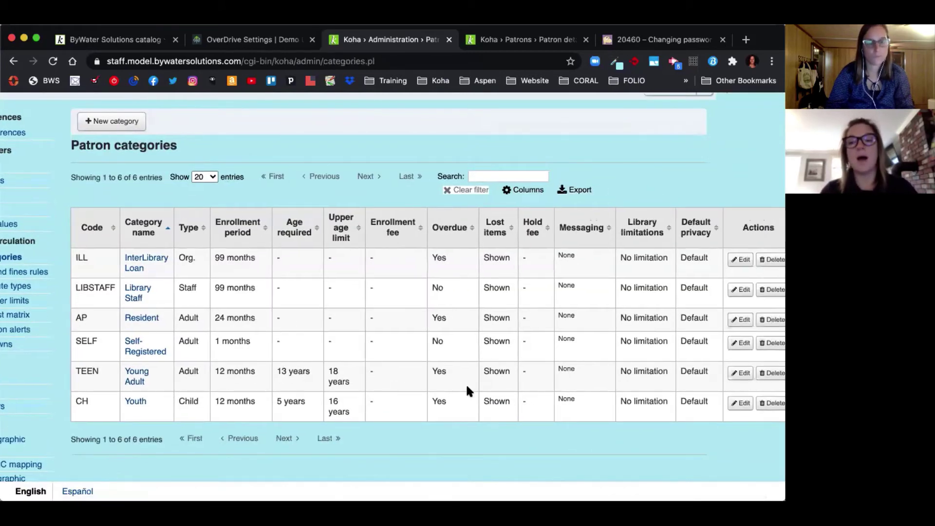
{"action": "scroll", "coordinate": [467, 389], "scroll_direction": "right", "scroll_amount": 1}
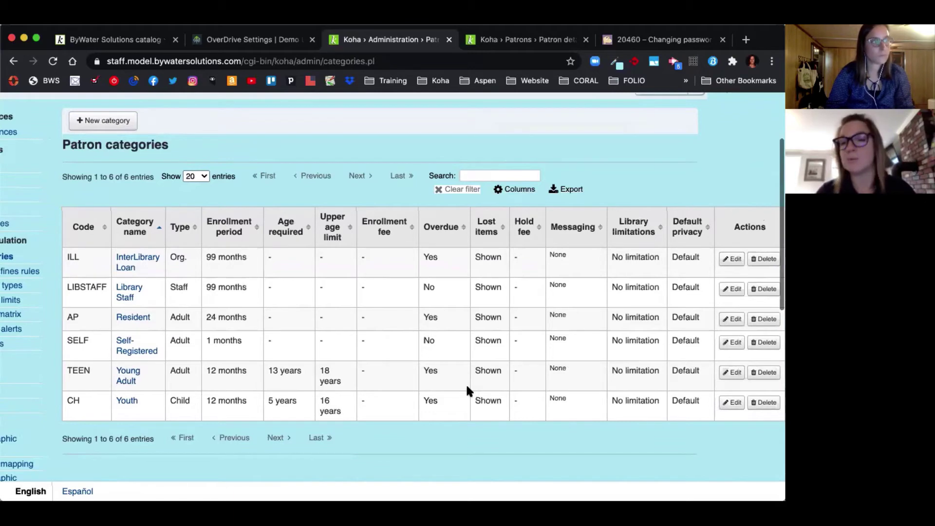
{"action": "left_click", "coordinate": [732, 402]}
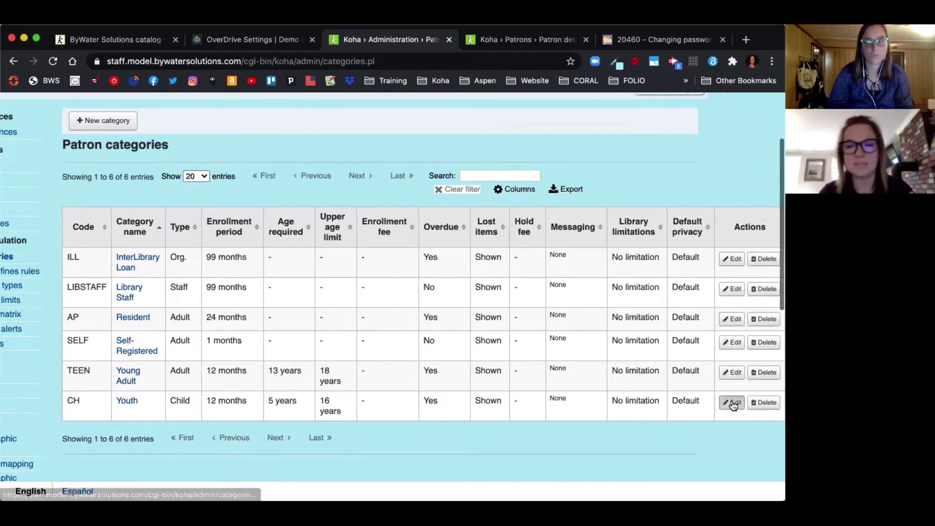
{"action": "scroll", "coordinate": [532, 377], "scroll_direction": "down", "scroll_amount": 10}
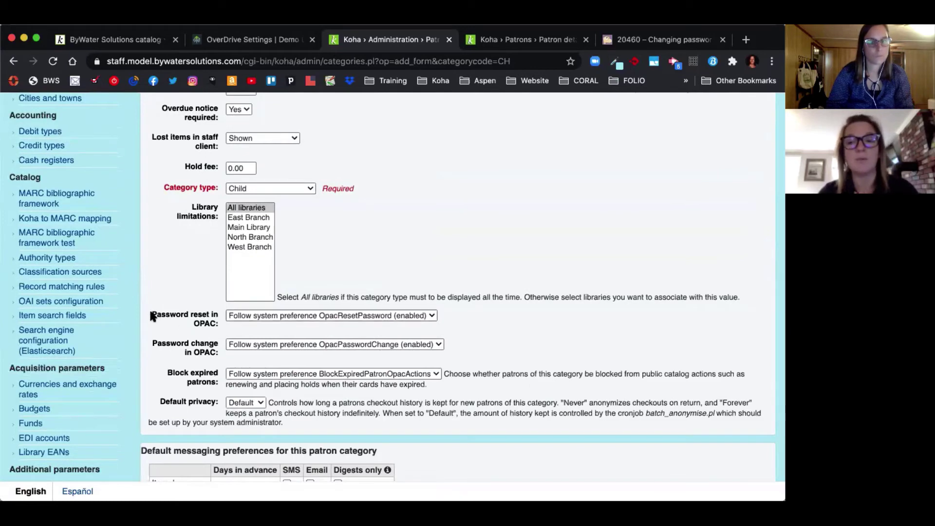
{"action": "left_click_drag", "start_coordinate": [151, 315], "coordinate": [212, 318]}
{"action": "left_click", "coordinate": [256, 316]}
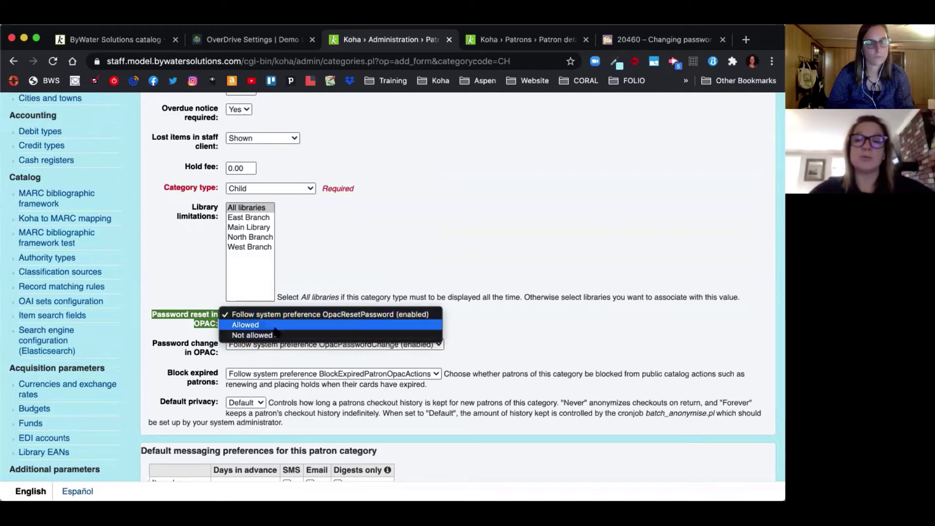
{"action": "left_click", "coordinate": [558, 309]}
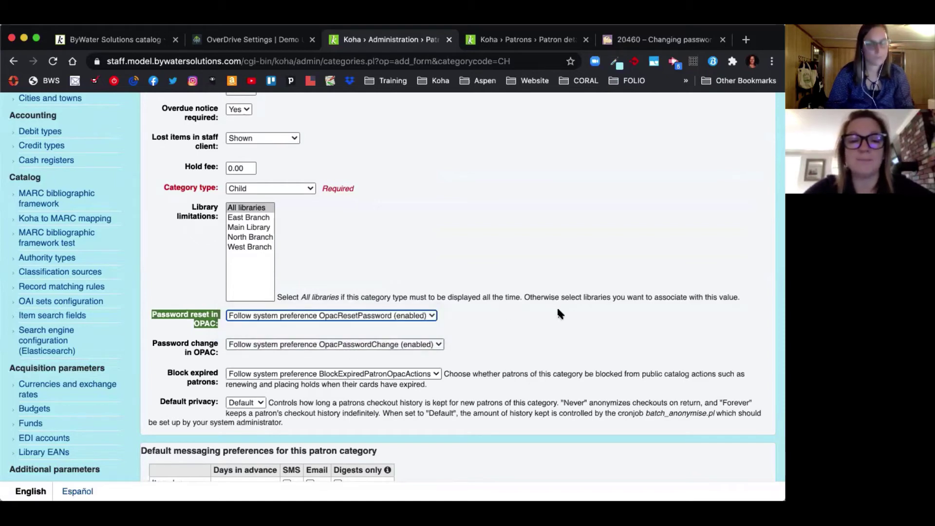
{"action": "scroll", "coordinate": [559, 313], "scroll_direction": "up", "scroll_amount": 7}
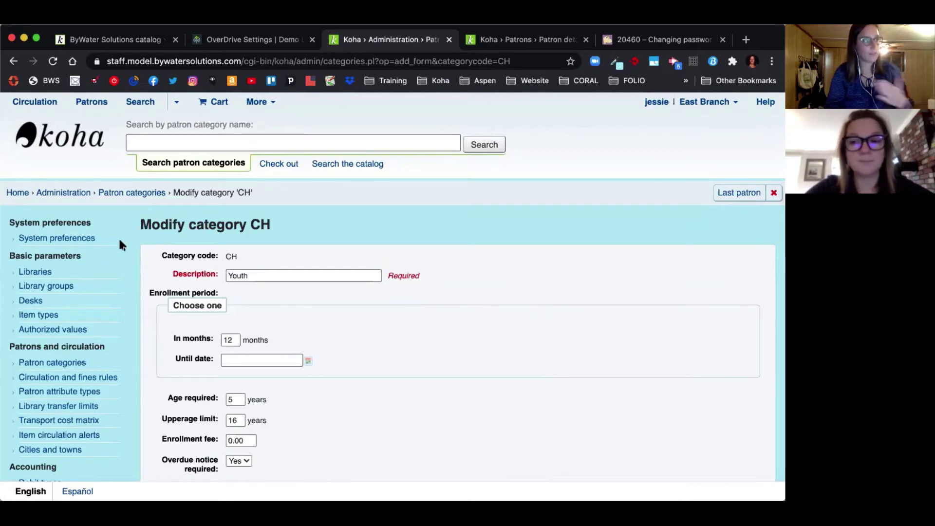
Step: Look up the patron by username and open their Details, showing 'Account has been locked.'
{"action": "left_click", "coordinate": [54, 132]}
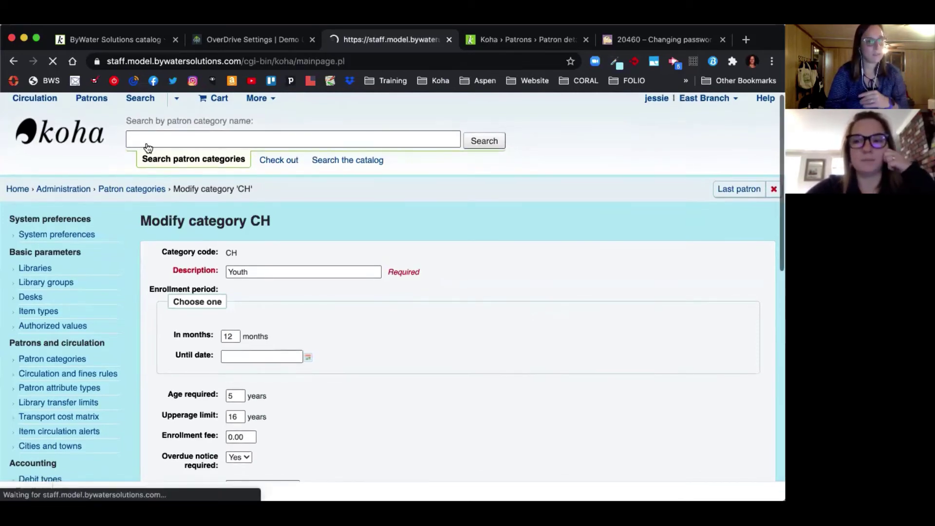
{"action": "type", "text": "missy"}
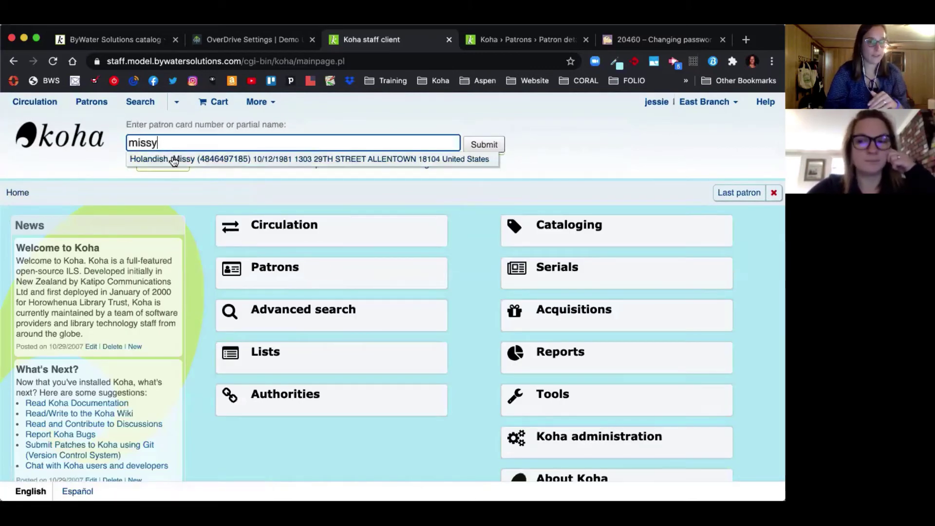
{"action": "left_click", "coordinate": [171, 159]}
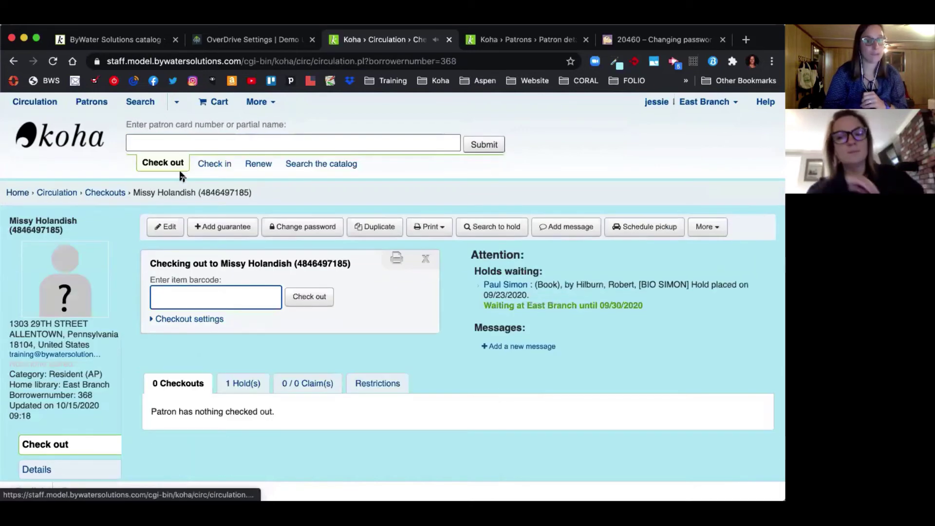
{"action": "left_click", "coordinate": [75, 467]}
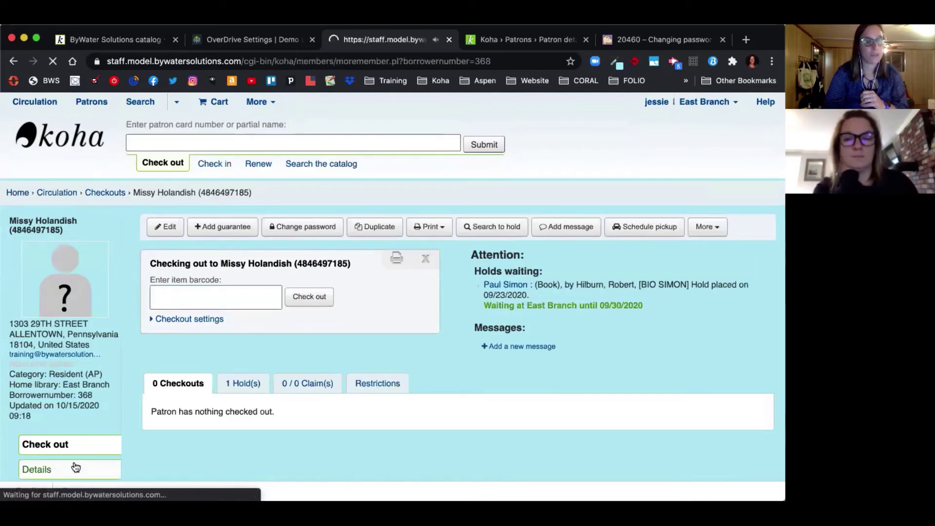
{"action": "scroll", "coordinate": [139, 401], "scroll_direction": "down", "scroll_amount": 3}
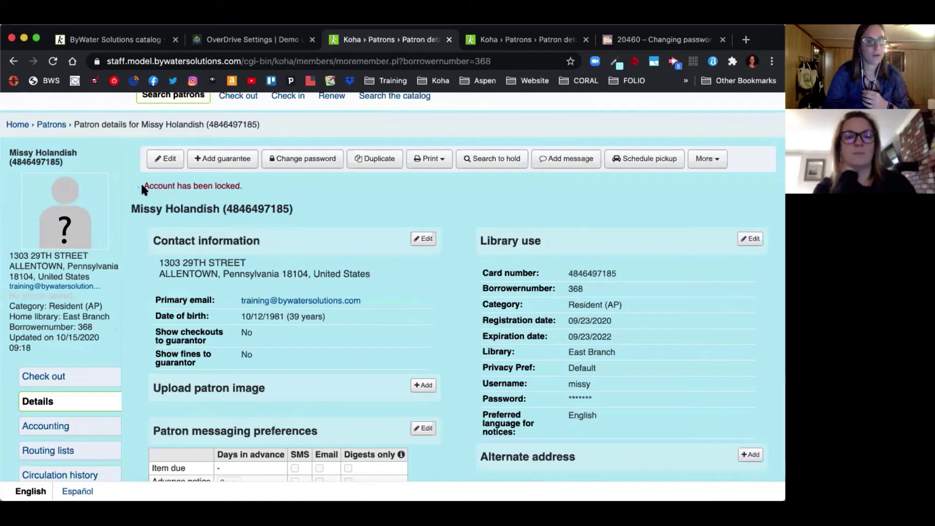
{"action": "left_click_drag", "start_coordinate": [142, 185], "coordinate": [258, 189]}
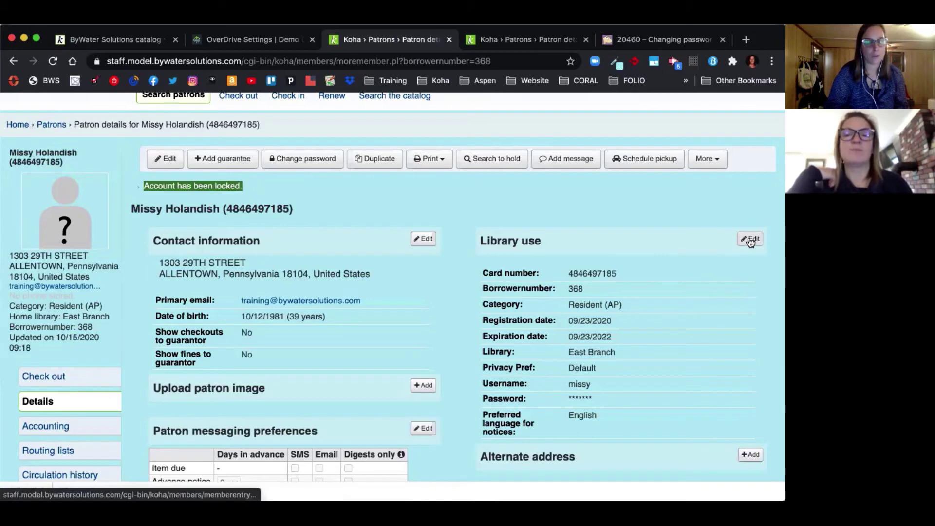
Step: Enter a new five-character password in both password fields on Change password and save
{"action": "left_click", "coordinate": [301, 161]}
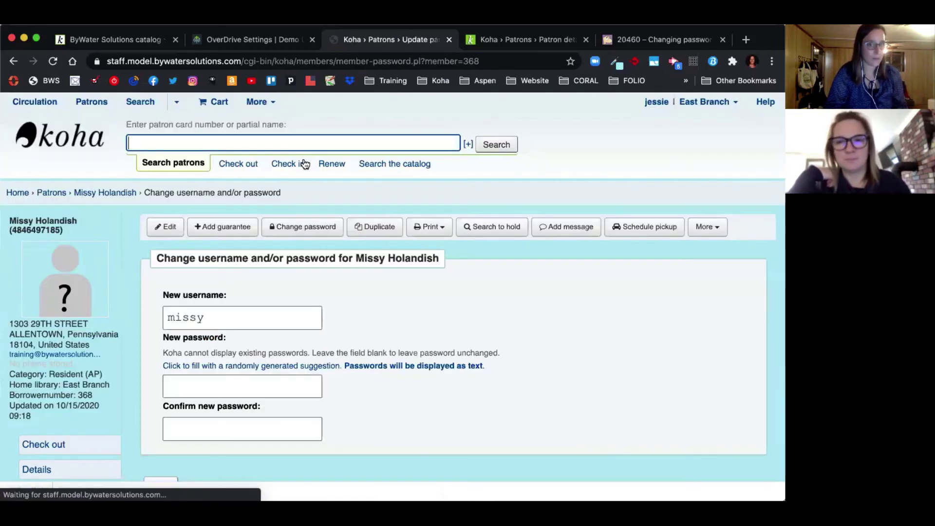
{"action": "left_click", "coordinate": [276, 383]}
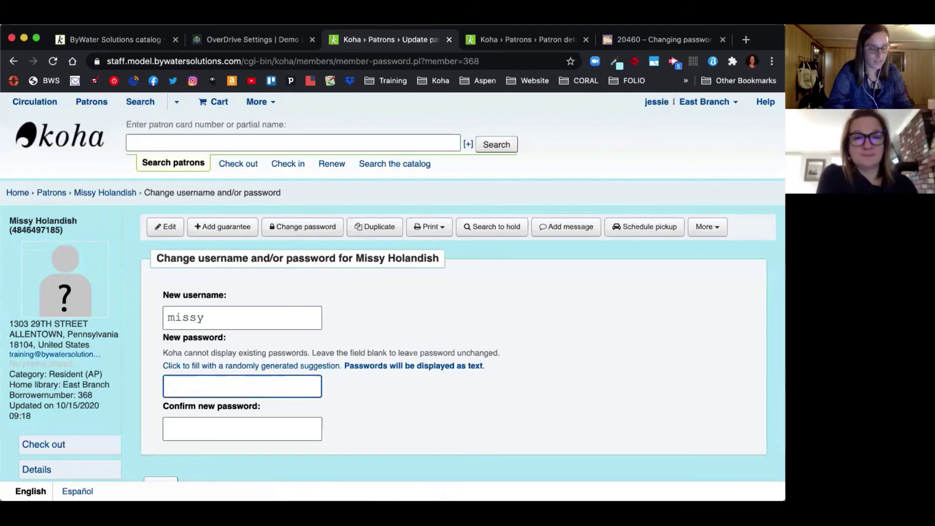
{"action": "type", "text": "•••••"}
{"action": "key", "text": "Tab"}
{"action": "type", "text": "•••••"}
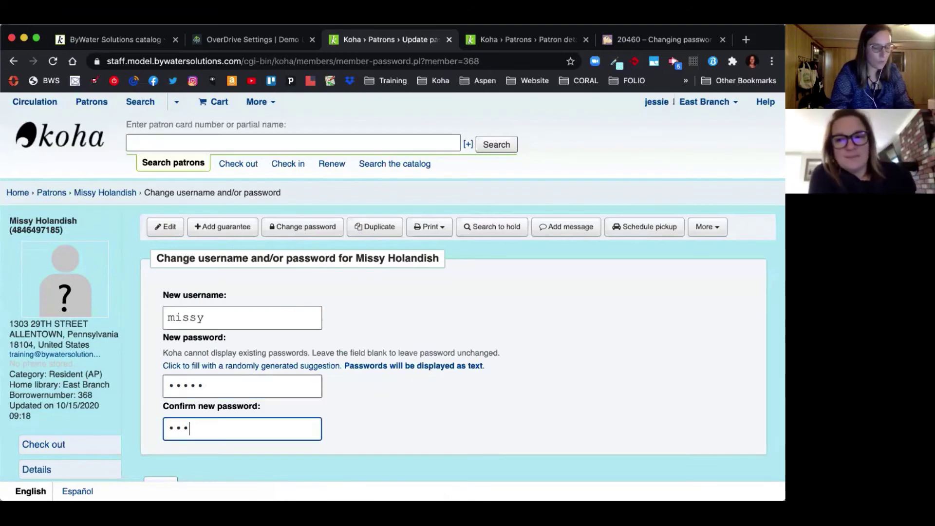
{"action": "scroll", "coordinate": [390, 287], "scroll_direction": "down", "scroll_amount": 1}
{"action": "scroll", "coordinate": [244, 403], "scroll_direction": "down", "scroll_amount": 3}
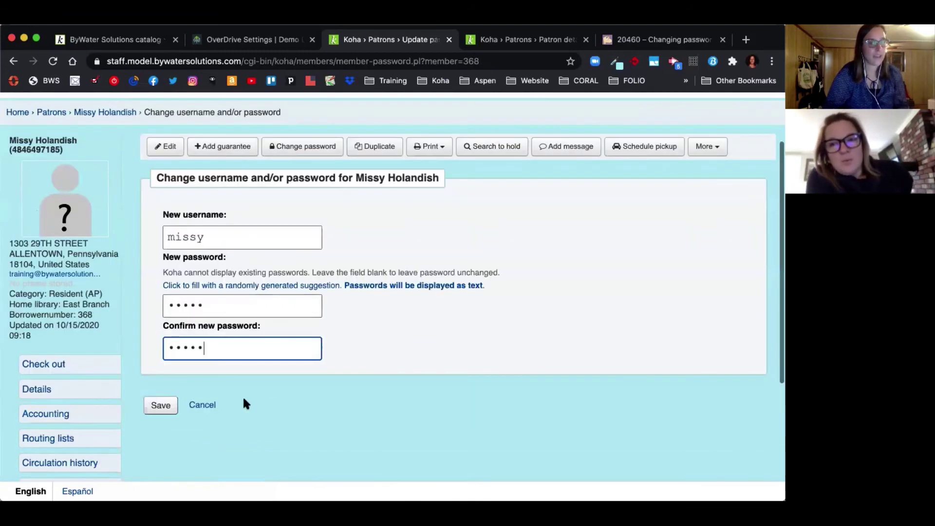
{"action": "left_click", "coordinate": [155, 407]}
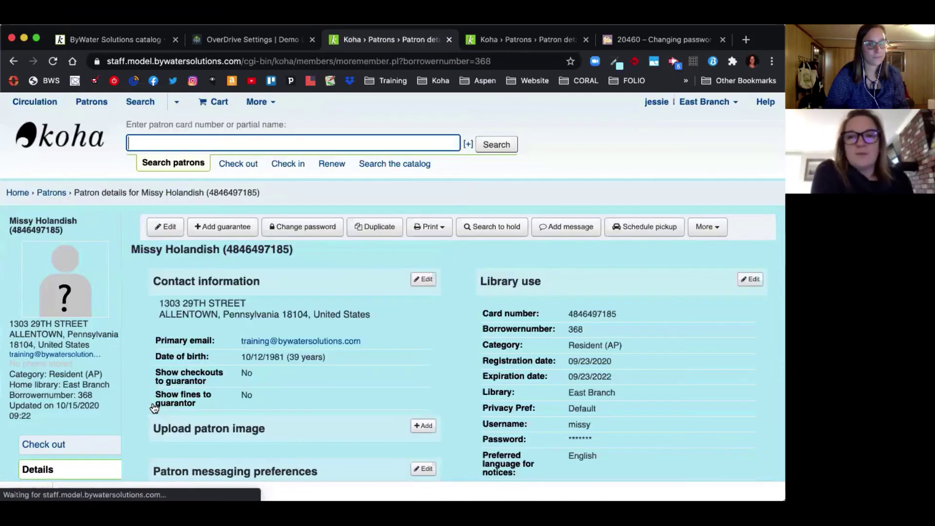
{"action": "scroll", "coordinate": [154, 408], "scroll_direction": "down", "scroll_amount": 2}
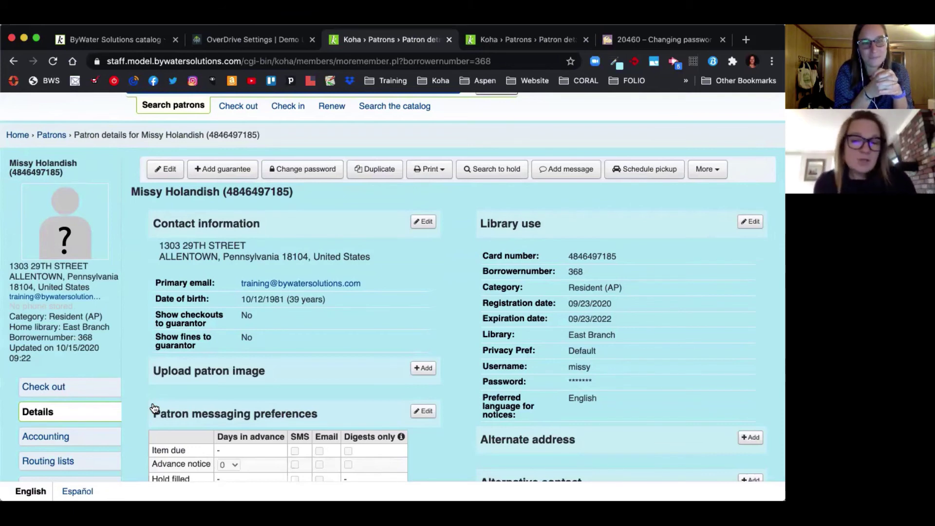
{"action": "scroll", "coordinate": [154, 407], "scroll_direction": "up", "scroll_amount": 2}
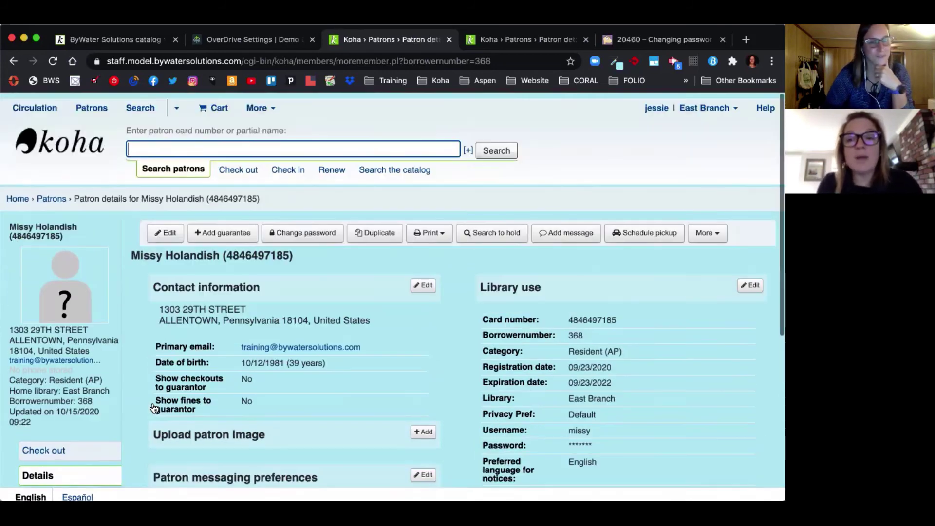
Step: Go back to the staff client home page via the Koha logo and scroll down
{"action": "left_click", "coordinate": [81, 139]}
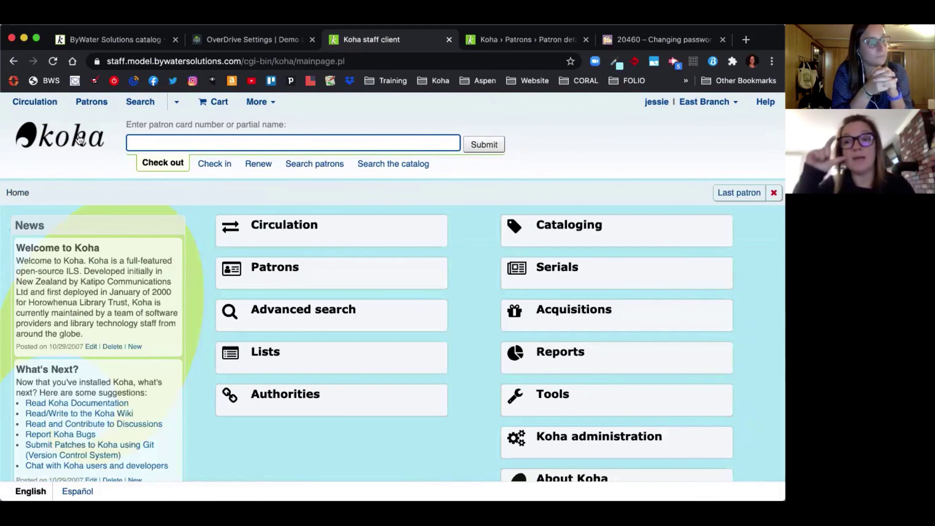
{"action": "scroll", "coordinate": [80, 139], "scroll_direction": "down", "scroll_amount": 3}
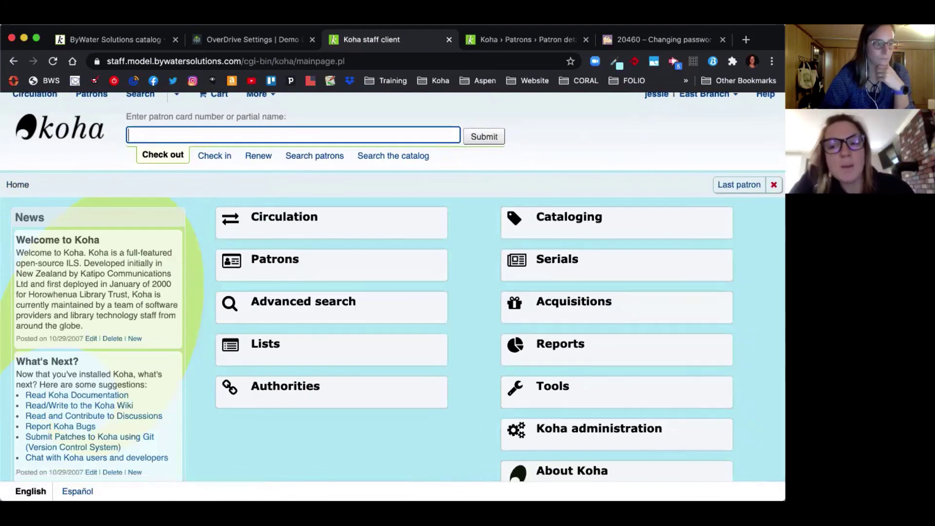